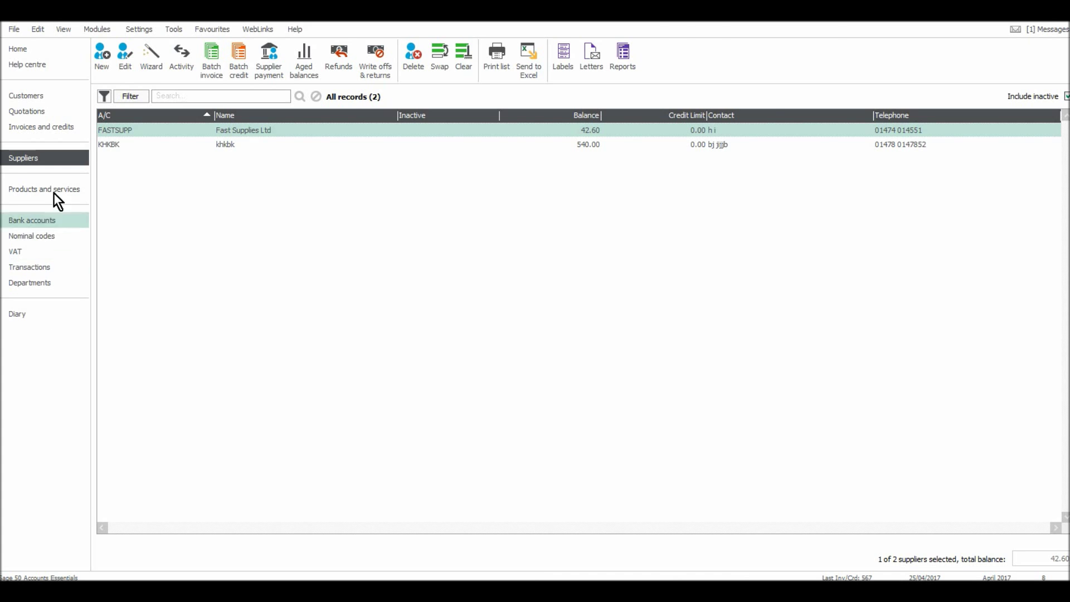
- Show the Bank accounts list and select the 1250 Credit Card Receipts account
{"action": "left_click", "coordinate": [55, 219]}
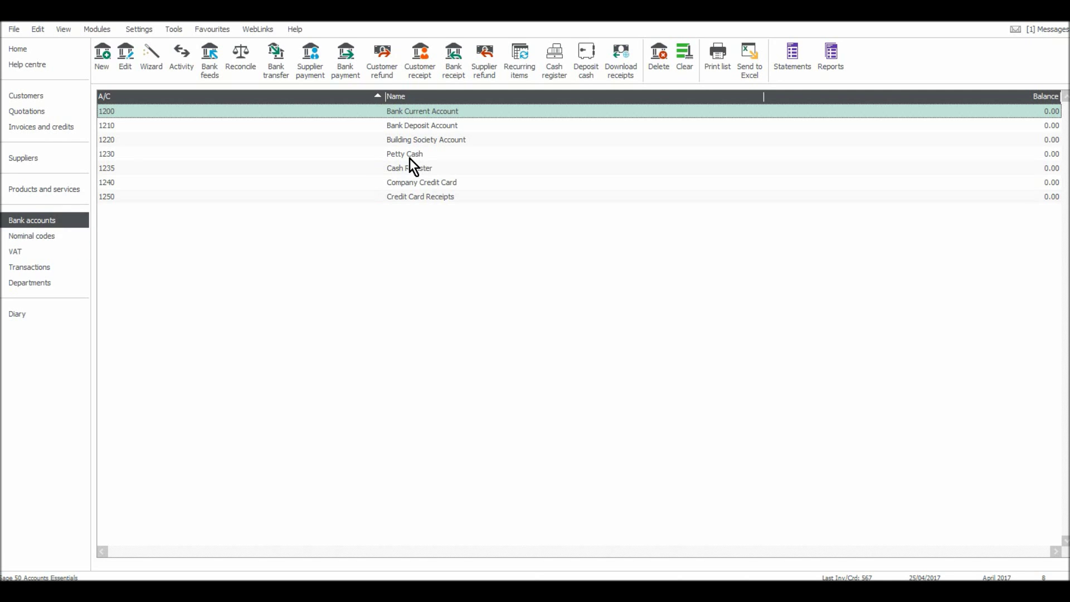
{"action": "left_click", "coordinate": [450, 195]}
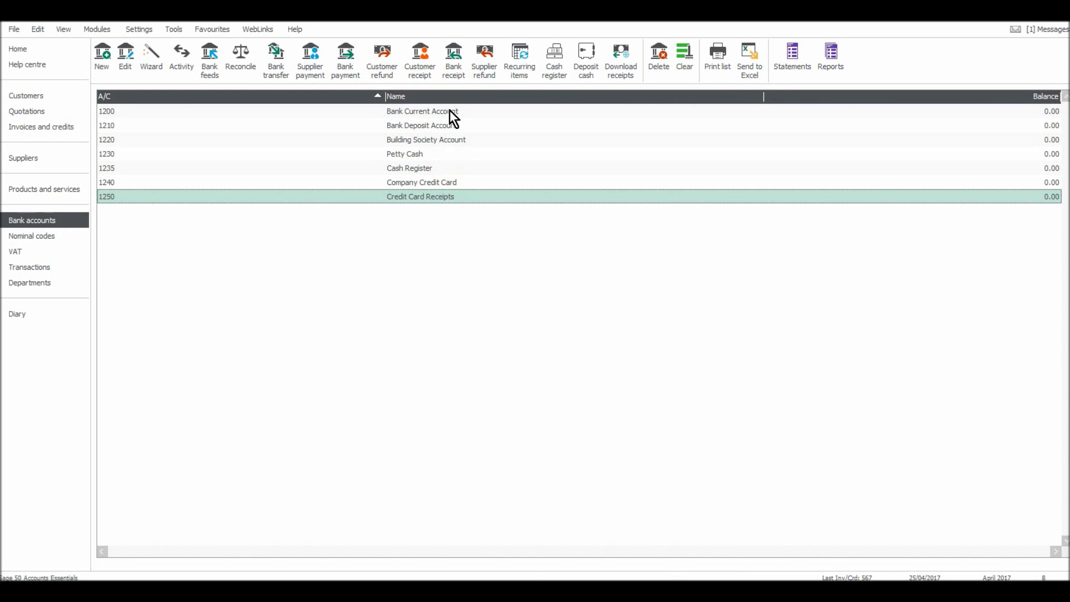
{"action": "key", "text": "Up"}
{"action": "key", "text": "Up"}
{"action": "left_click", "coordinate": [431, 111]}
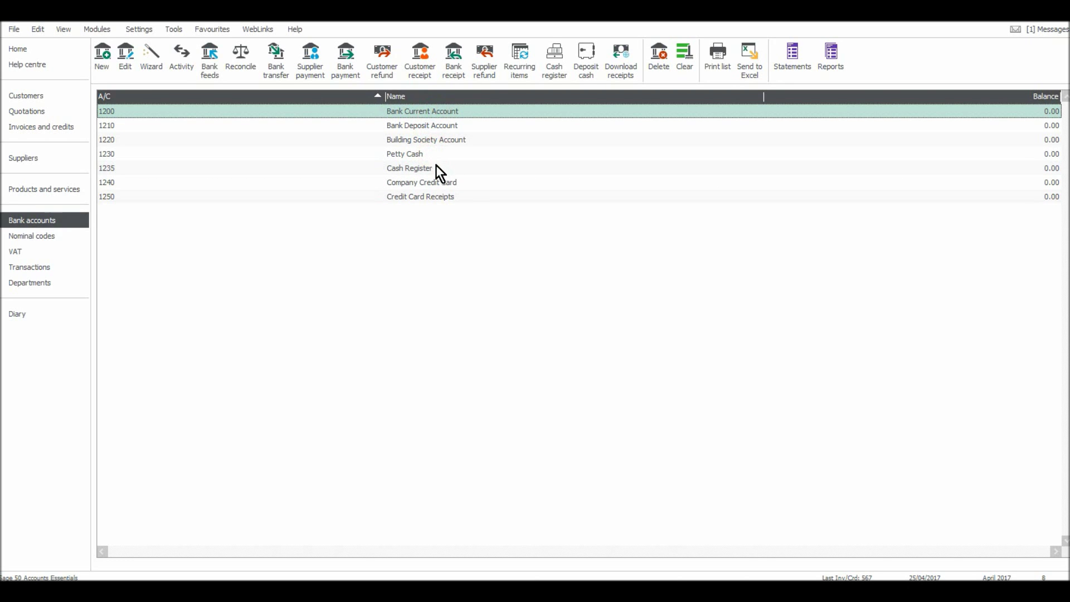
{"action": "key", "text": "Down"}
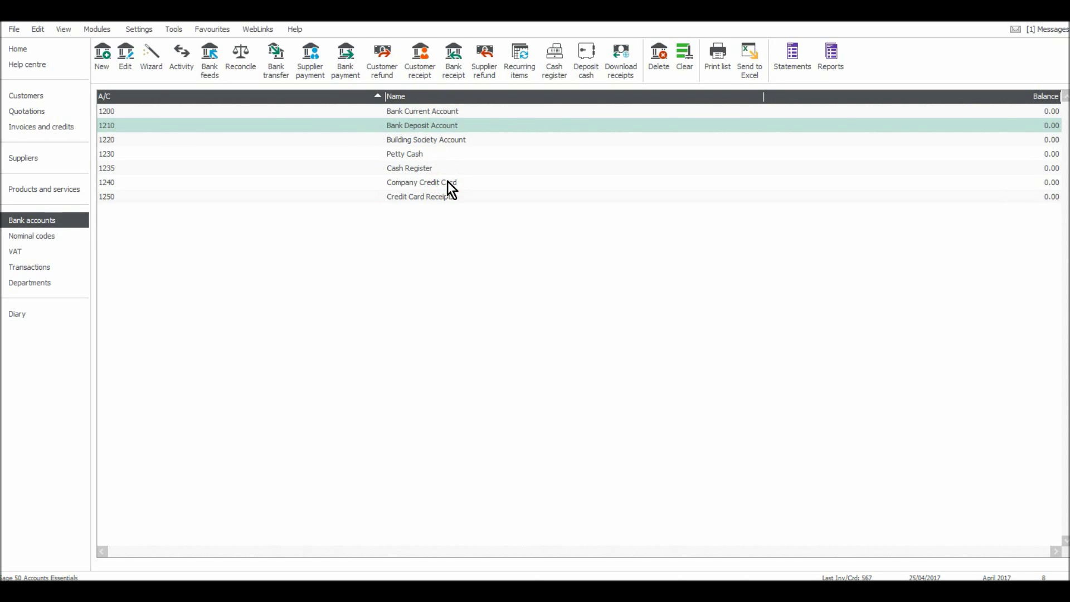
{"action": "key", "text": "Down"}
{"action": "key", "text": "Down"}
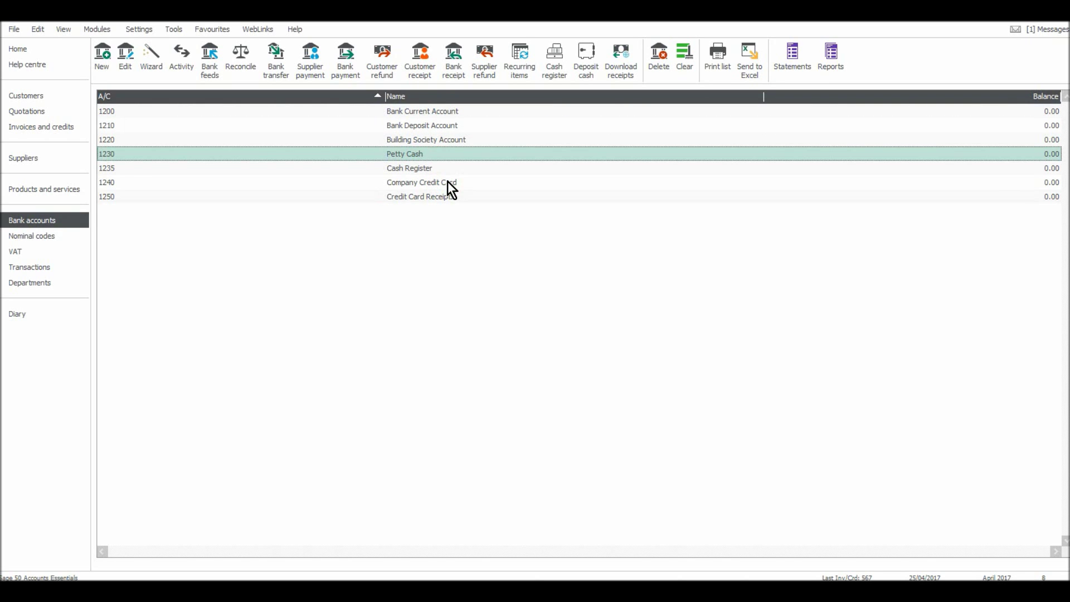
{"action": "key", "text": "Down"}
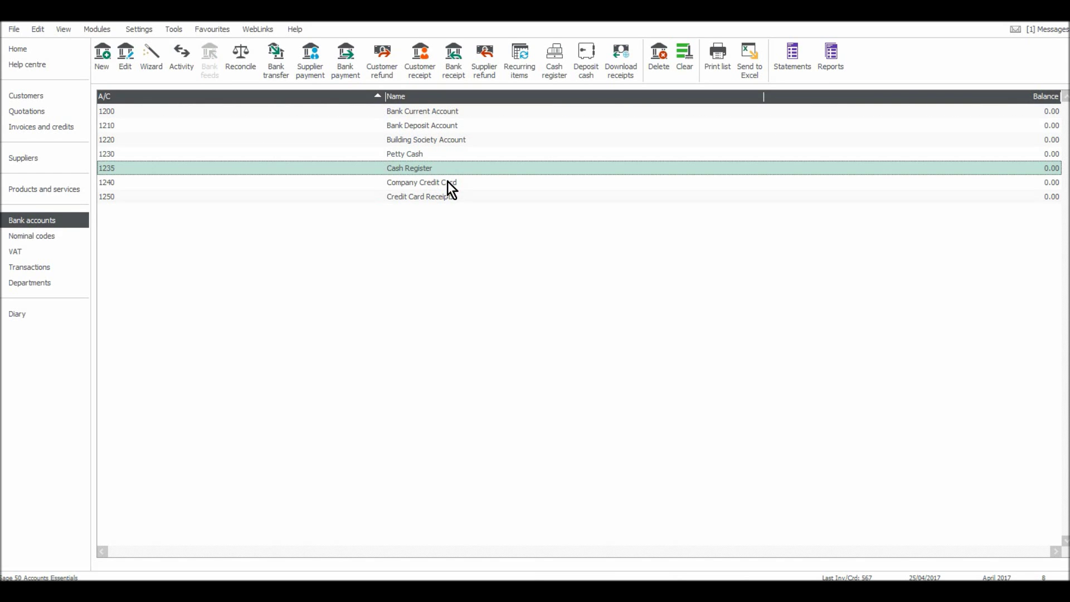
{"action": "key", "text": "Down"}
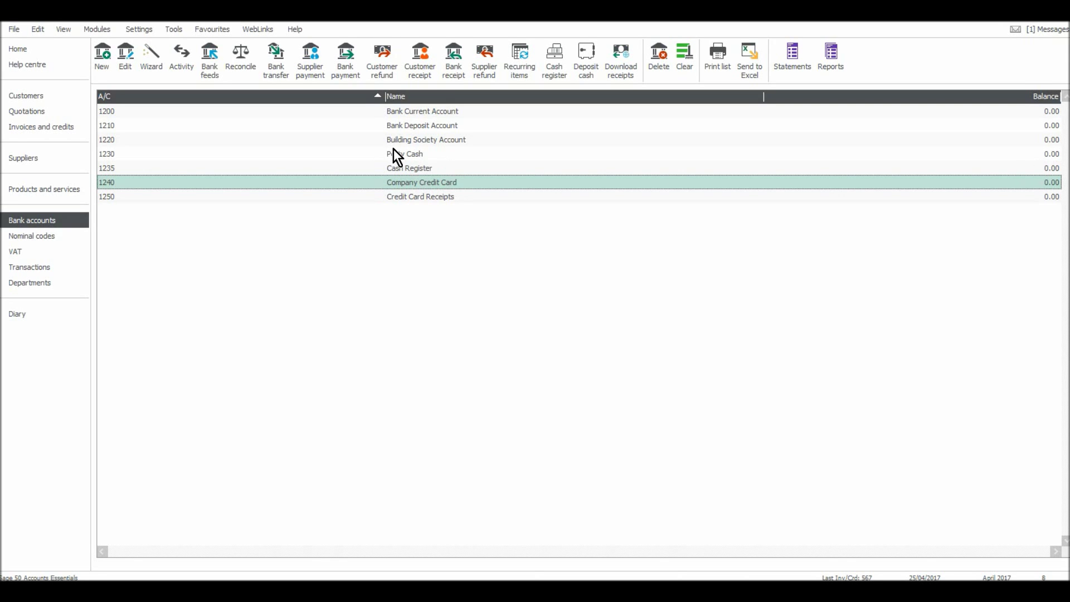
{"action": "left_click", "coordinate": [297, 123]}
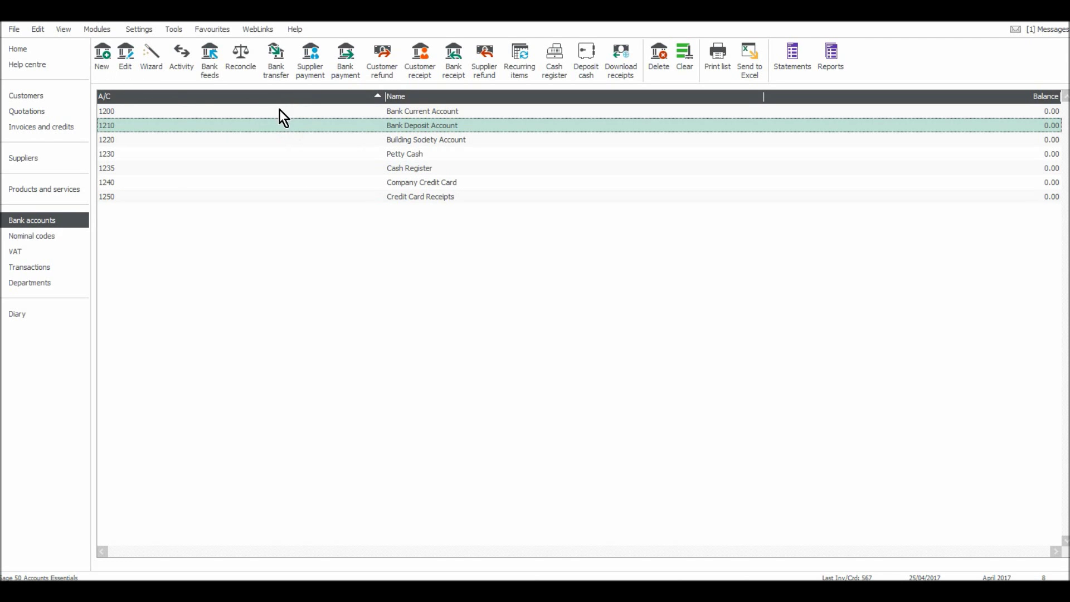
{"action": "left_click", "coordinate": [279, 110]}
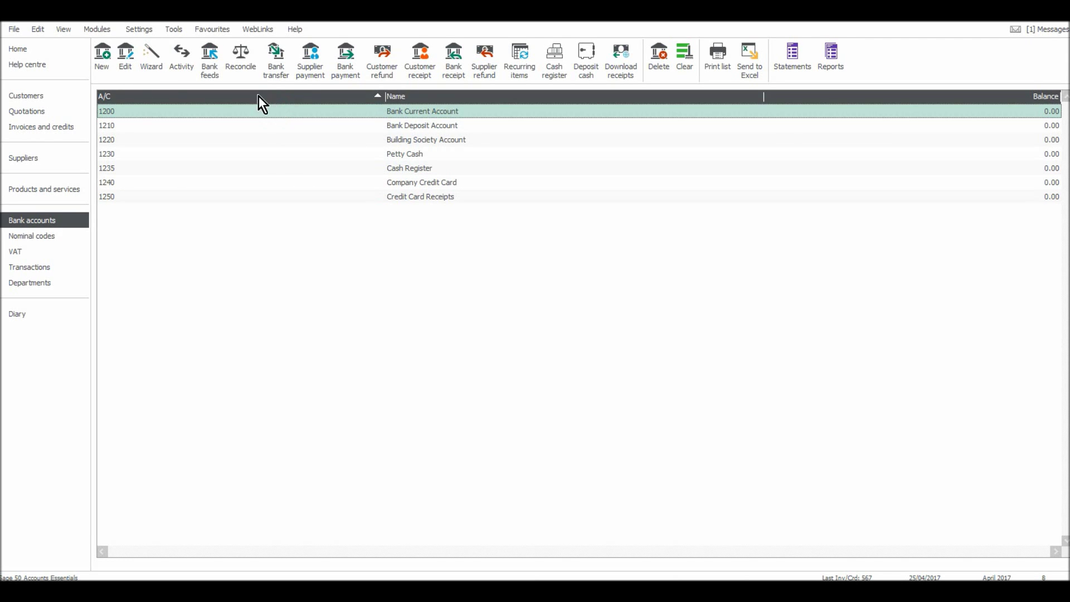
{"action": "left_click", "coordinate": [151, 59]}
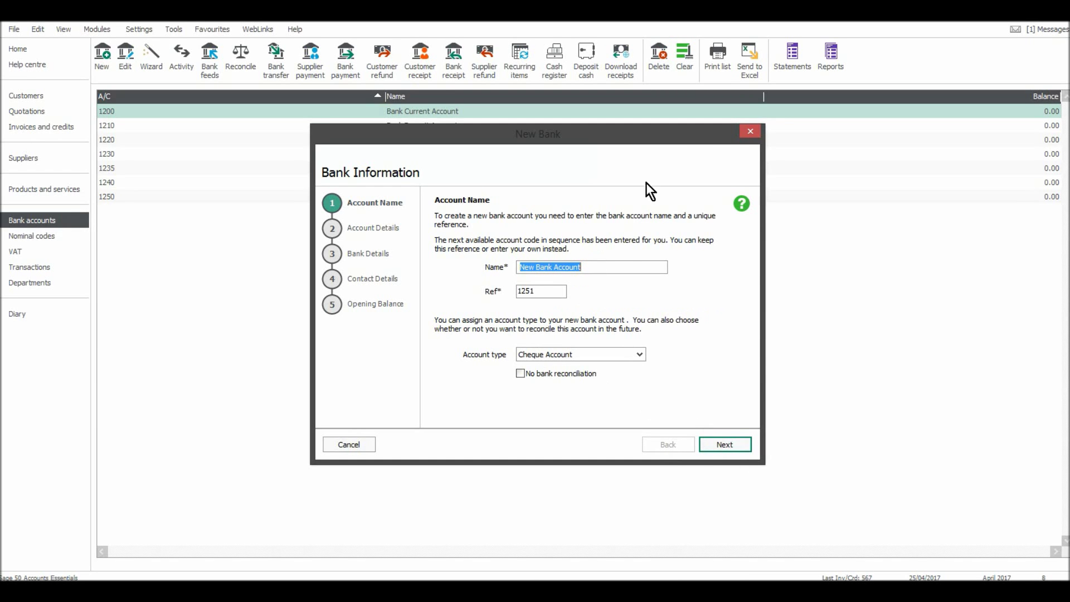
{"action": "left_click", "coordinate": [751, 132]}
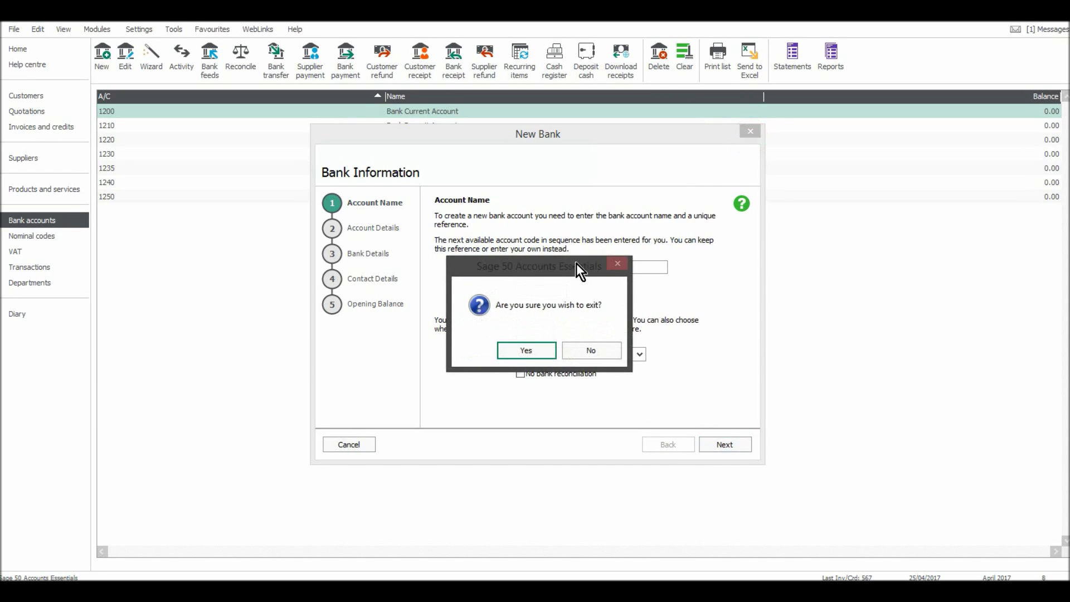
{"action": "left_click", "coordinate": [526, 350]}
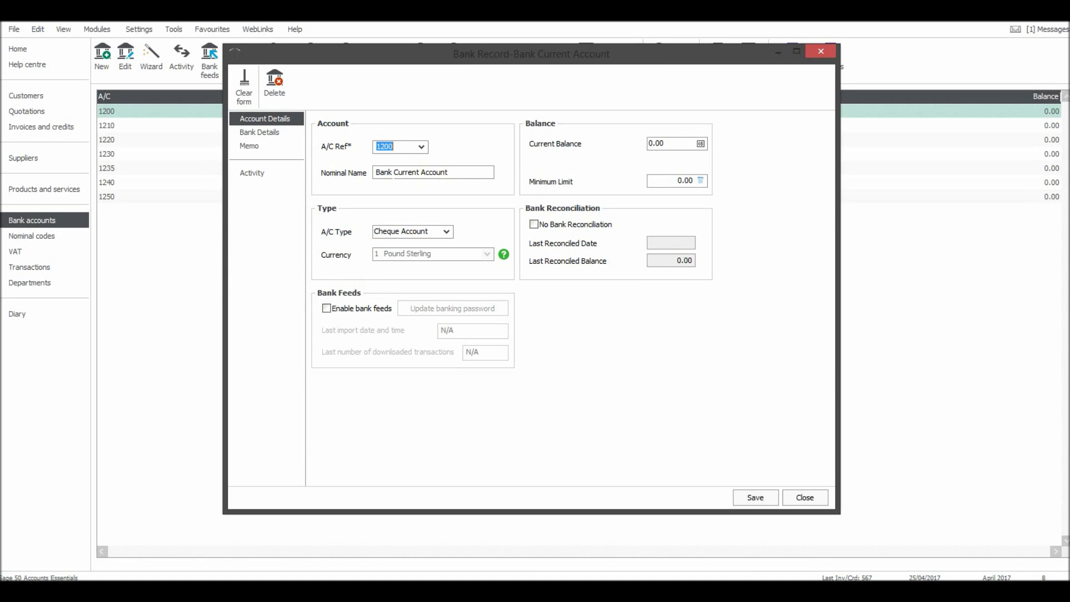
- Replace 'Bank' with 'HSBC' in account 1200's nominal name, save and close, then select account 1210
{"action": "left_click", "coordinate": [393, 174]}
{"action": "left_click", "coordinate": [392, 175]}
{"action": "left_click_drag", "start_coordinate": [392, 175], "coordinate": [331, 172]}
{"action": "type", "text": "a"}
{"action": "key", "text": "BackSpace"}
{"action": "type", "text": "HSBC"}
{"action": "left_click", "coordinate": [755, 497]}
{"action": "left_click", "coordinate": [796, 502]}
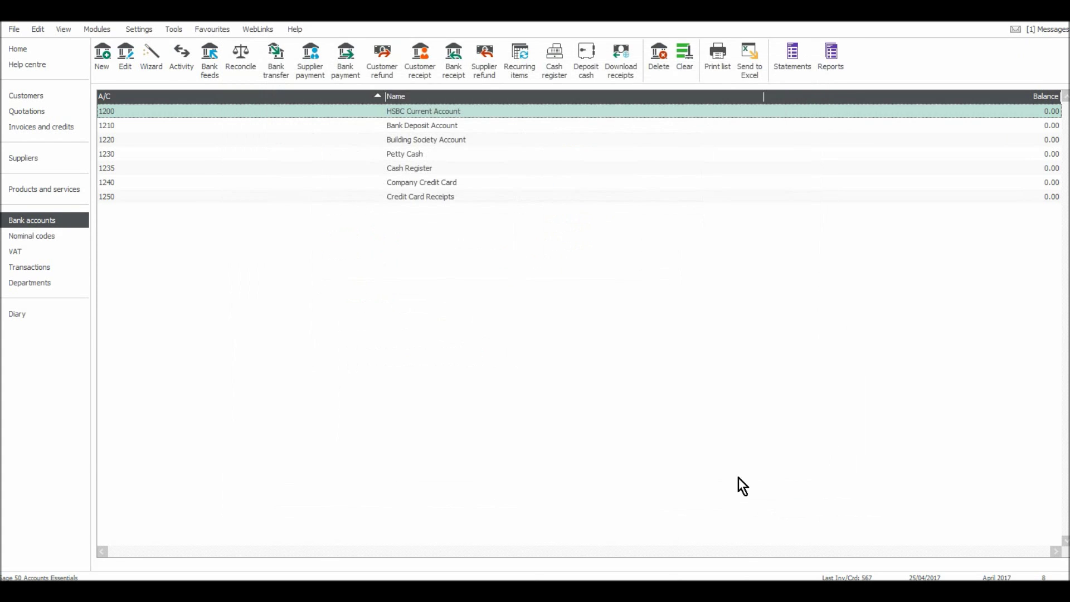
{"action": "left_click", "coordinate": [432, 127]}
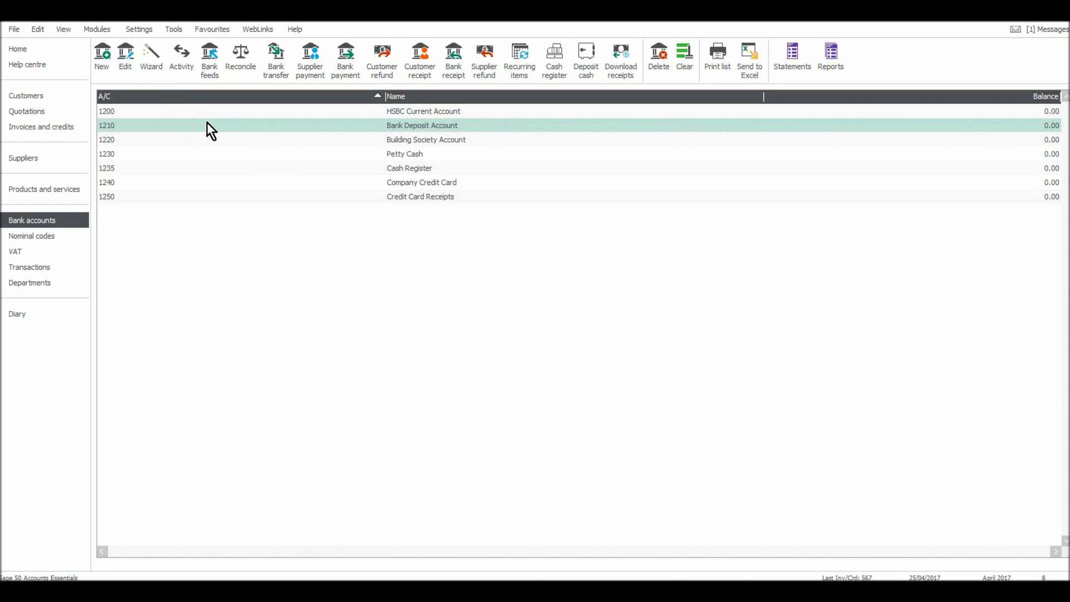
- Change the 1210 nominal name from 'Bank Deposit Account' to 'HSBC Savings Account', then save and close the record
{"action": "left_click", "coordinate": [130, 51]}
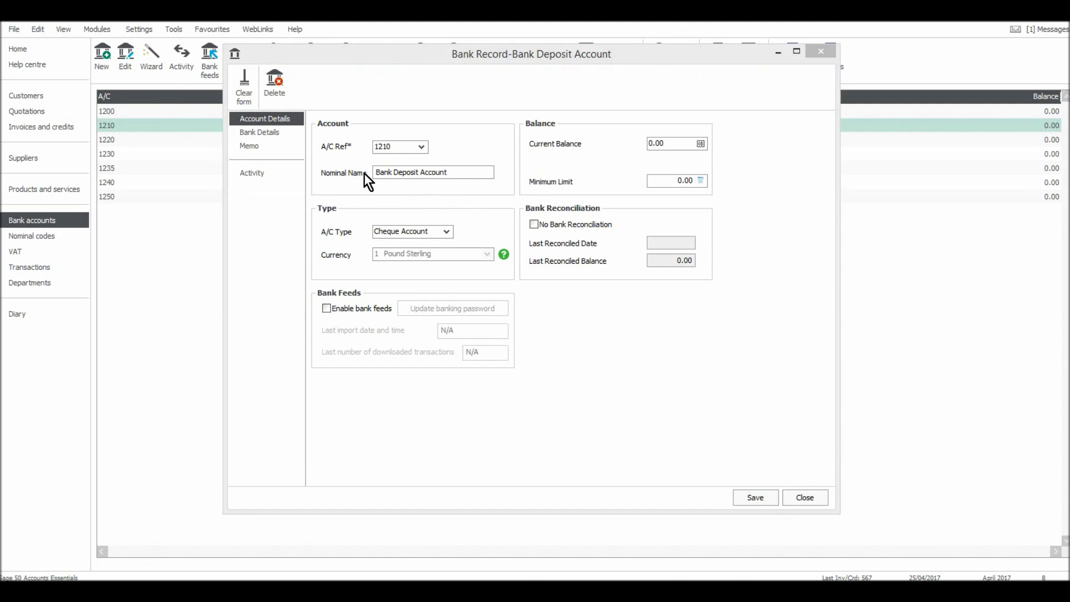
{"action": "left_click", "coordinate": [441, 174]}
{"action": "left_click_drag", "start_coordinate": [393, 173], "coordinate": [333, 172]}
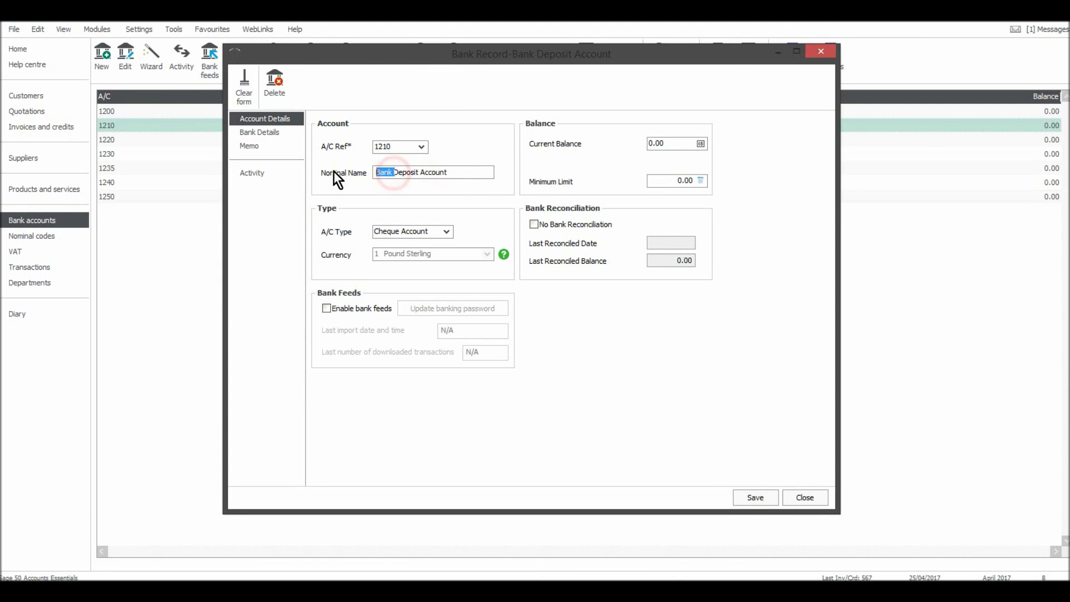
{"action": "type", "text": "H"}
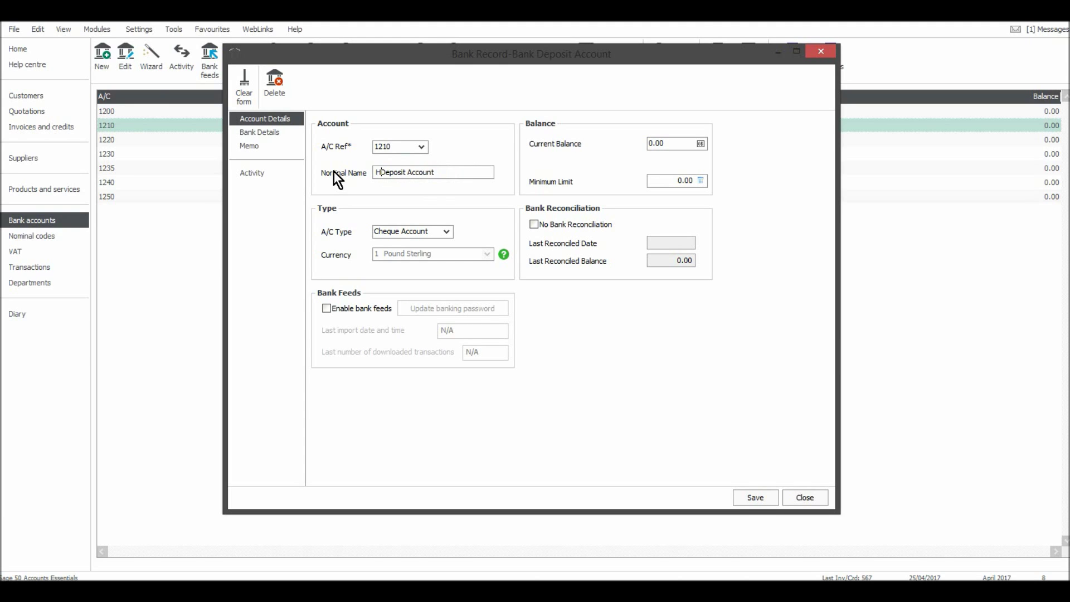
{"action": "type", "text": "SBC"}
{"action": "key", "text": "Delete"}
{"action": "key", "text": "Delete"}
{"action": "key", "text": "Delete"}
{"action": "key", "text": "Delete"}
{"action": "key", "text": "Delete"}
{"action": "key", "text": "Delete"}
{"action": "key", "text": "Delete"}
{"action": "type", "text": "Savi"}
{"action": "left_click", "coordinate": [741, 497]}
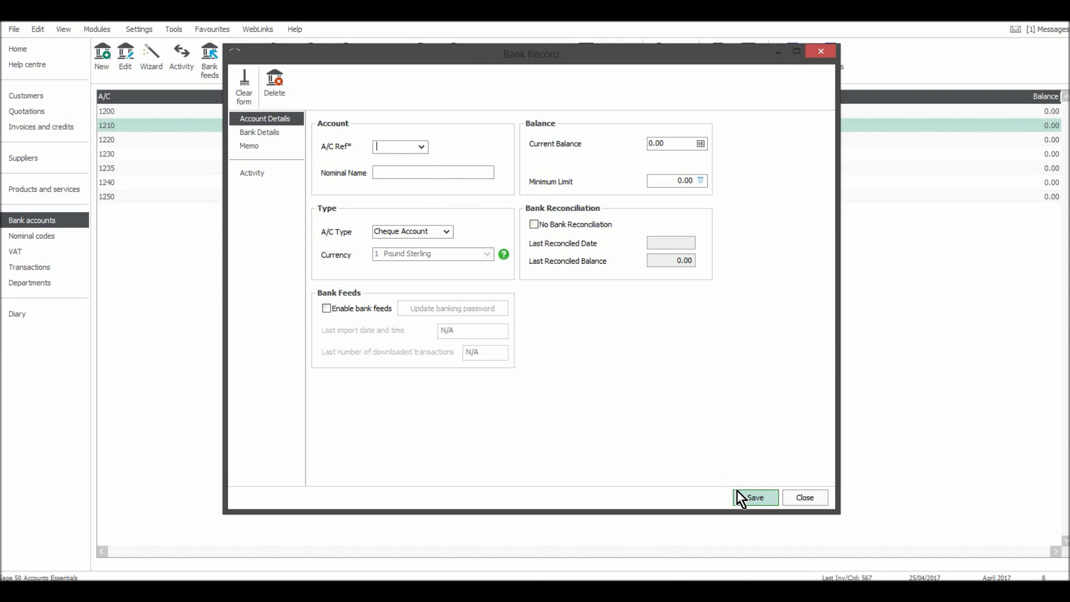
{"action": "left_click", "coordinate": [805, 496]}
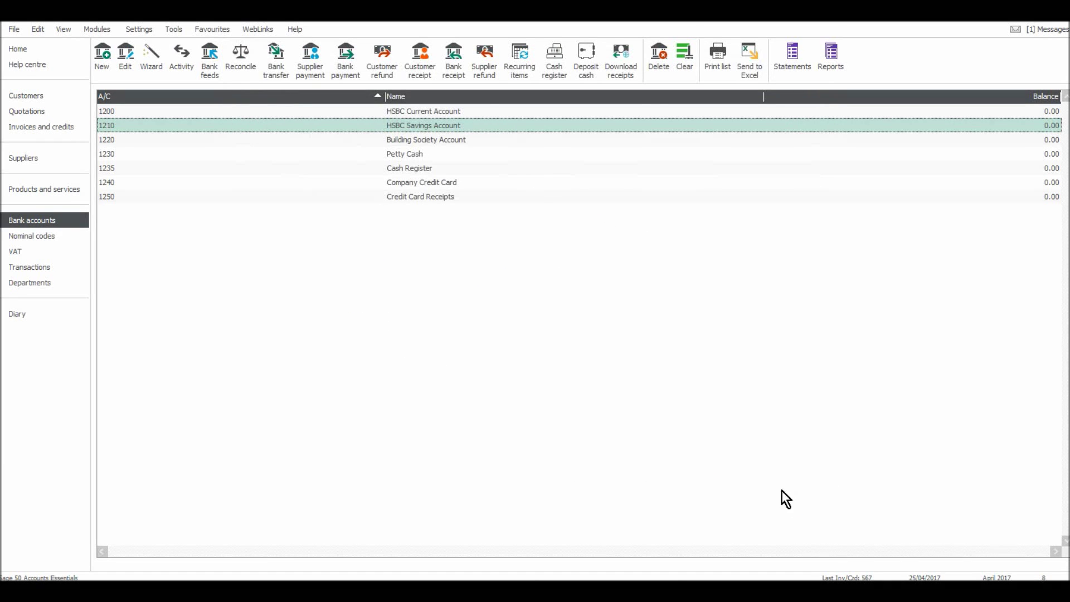
{"action": "left_click", "coordinate": [519, 111]}
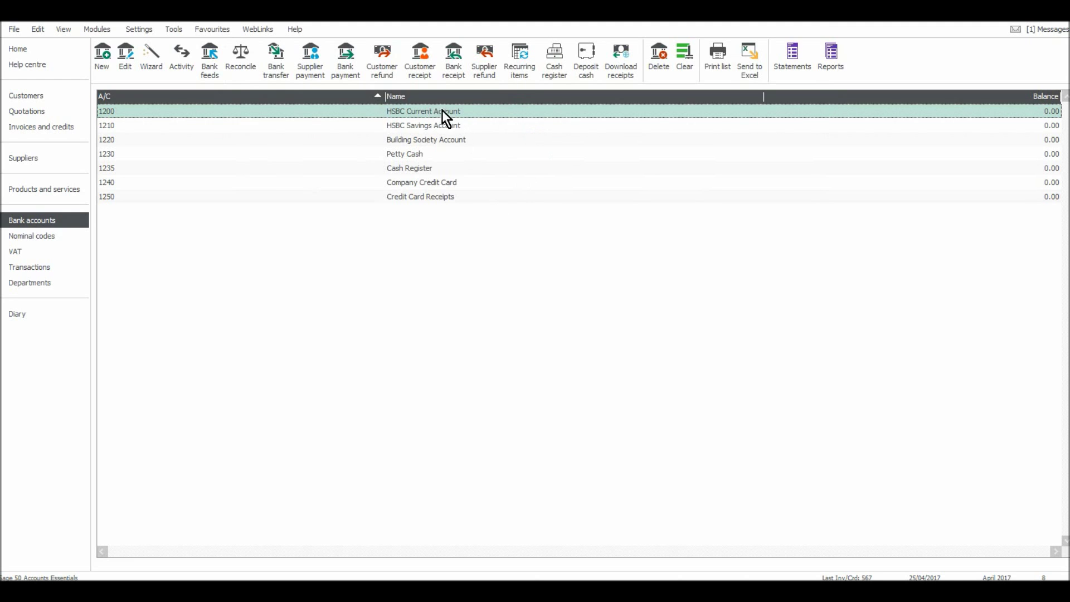
{"action": "key", "text": "Down"}
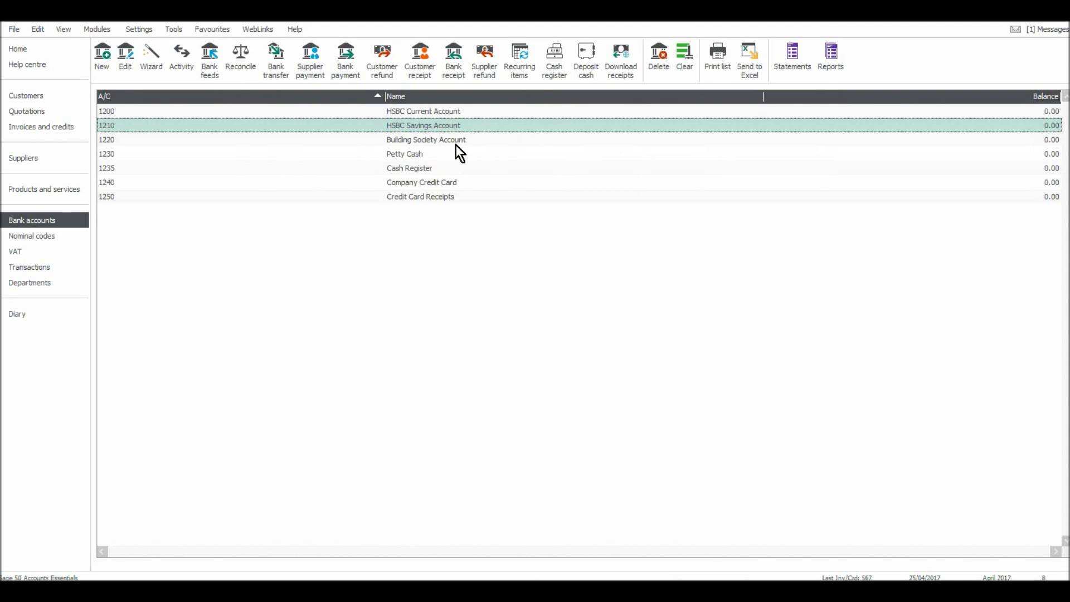
{"action": "left_click", "coordinate": [462, 111]}
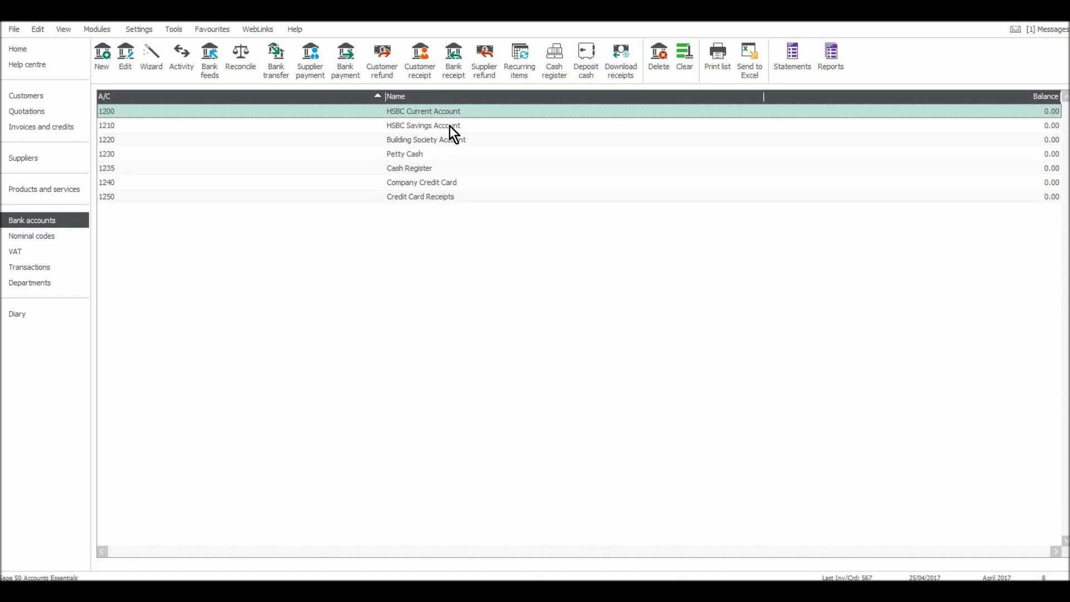
{"action": "left_click", "coordinate": [403, 128]}
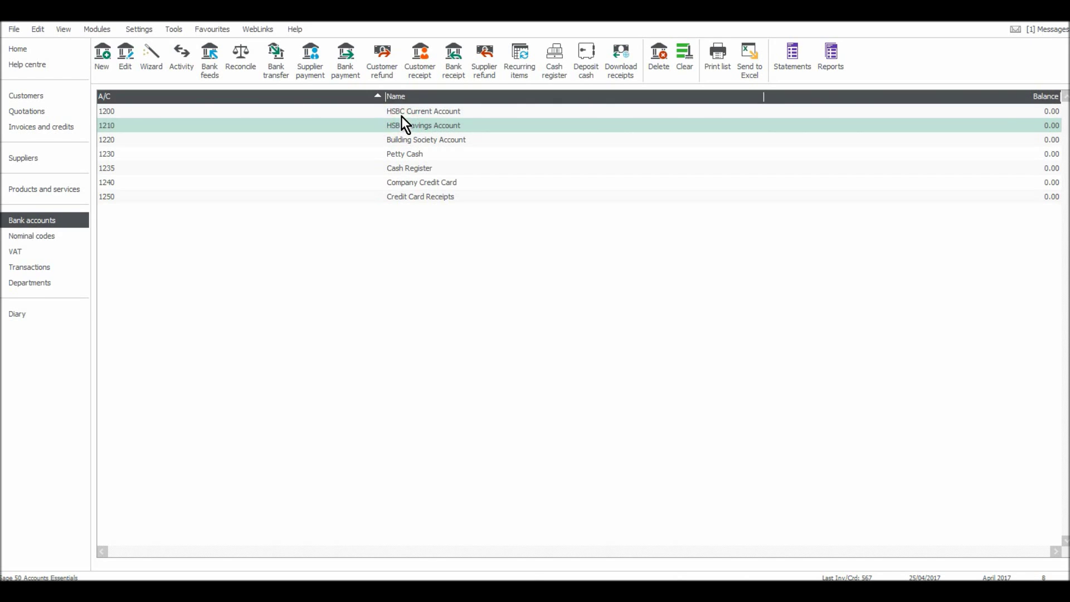
{"action": "left_click", "coordinate": [401, 113]}
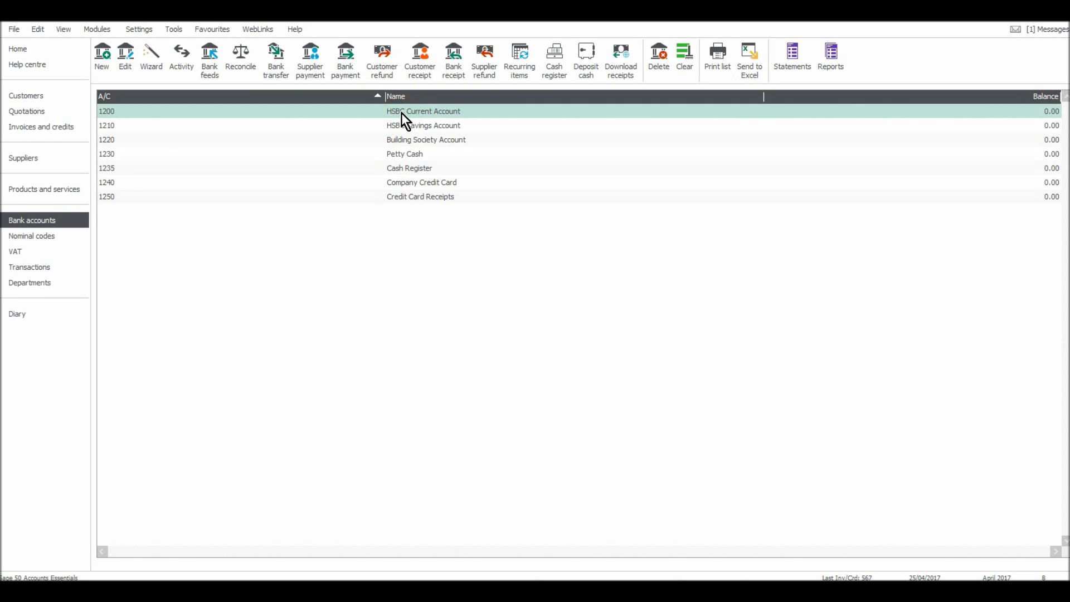